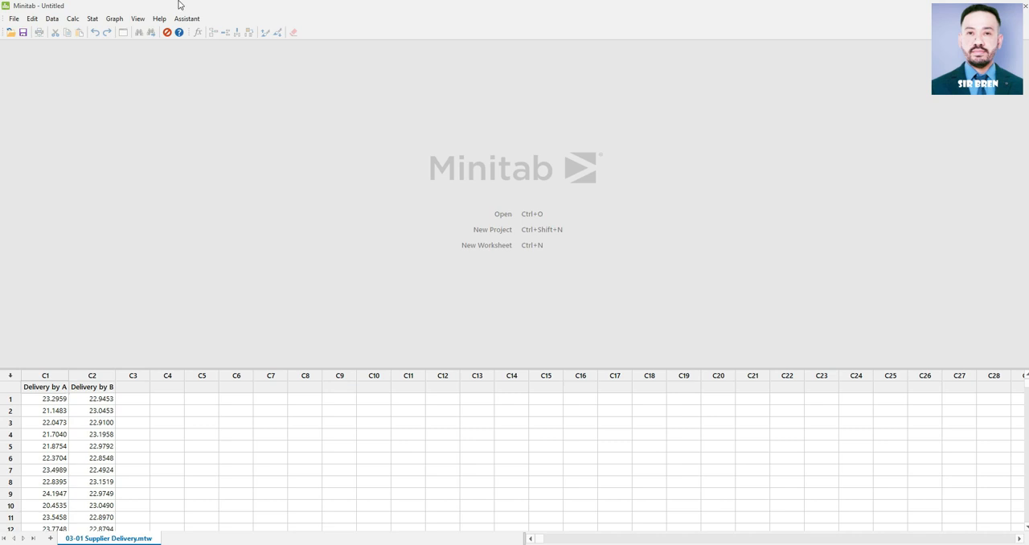
# Step: Start Display Descriptive Statistics and choose Delivery by A and Delivery by B as the variables
pyautogui.click(92, 21)
pyautogui.moveTo(96, 36)
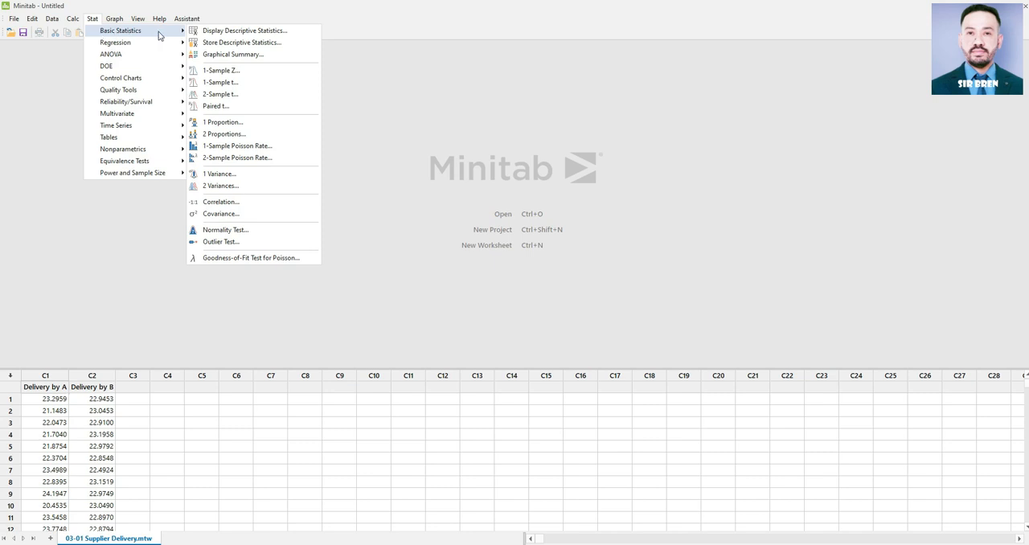
pyautogui.click(224, 31)
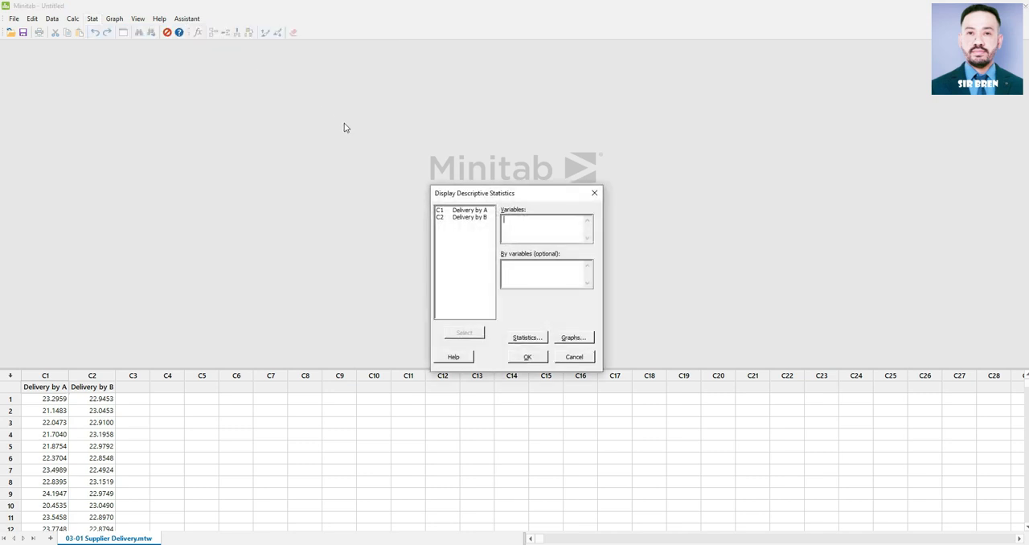
pyautogui.click(463, 211)
pyautogui.click(465, 333)
pyautogui.click(469, 217)
pyautogui.click(478, 335)
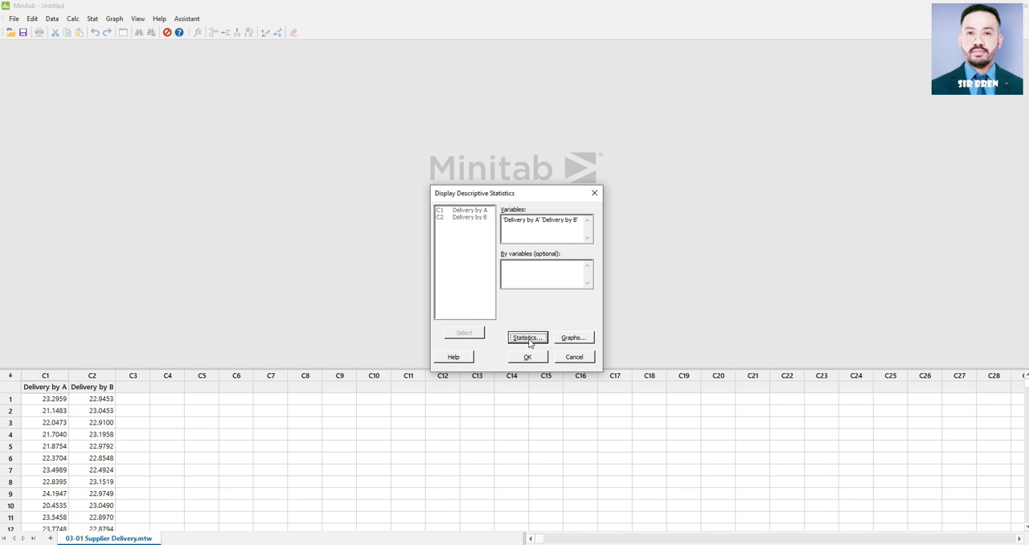
# Step: Limit the statistics to mean, standard deviation, minimum, median, maximum and N total, and generate the descriptive statistics output
pyautogui.click(527, 337)
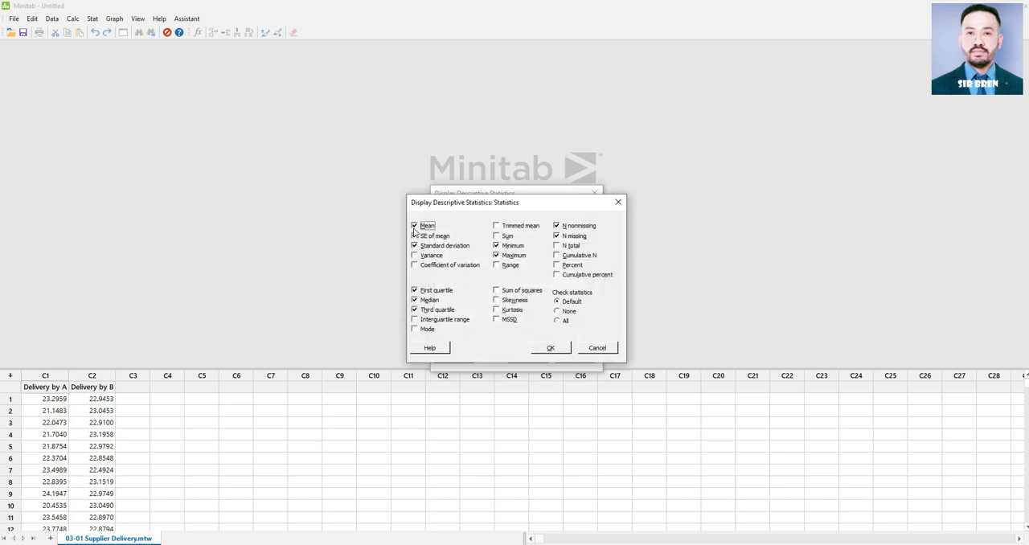
pyautogui.click(415, 235)
pyautogui.click(415, 290)
pyautogui.click(415, 309)
pyautogui.click(415, 309)
pyautogui.click(557, 226)
pyautogui.click(556, 236)
pyautogui.click(557, 245)
pyautogui.click(540, 353)
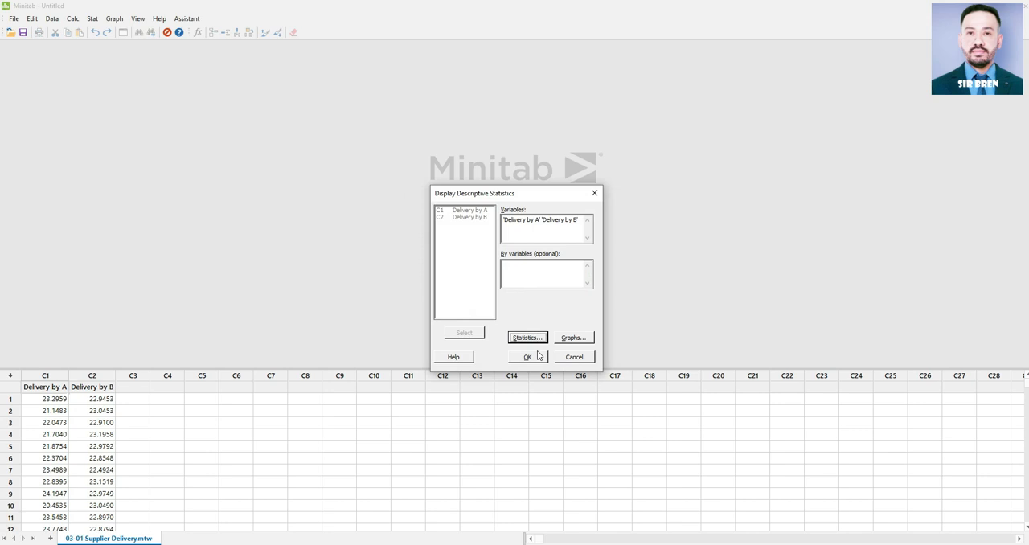
pyautogui.click(528, 358)
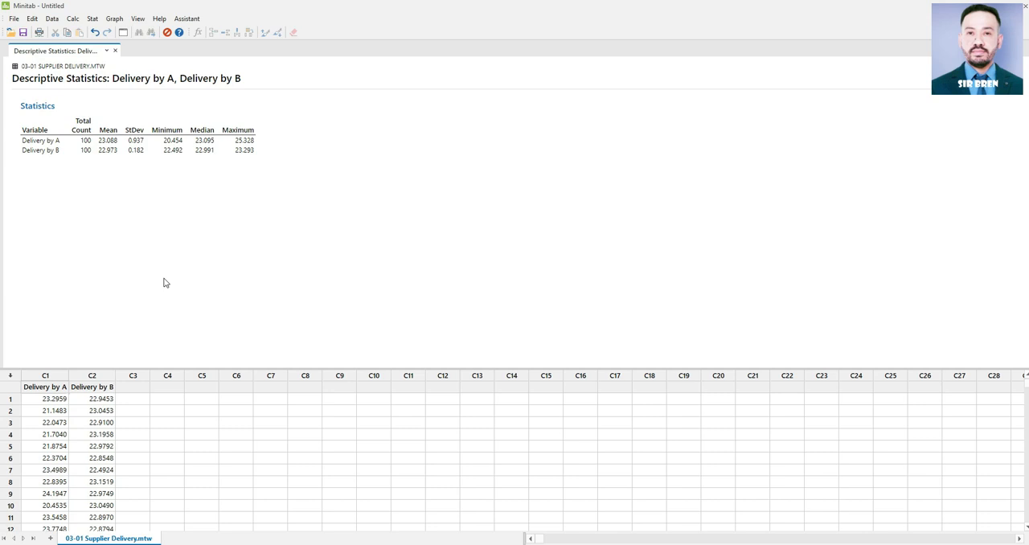
# Step: Rerun the descriptive statistics for Delivery by B only, keeping the same selection of statistics
pyautogui.hotkey('ctrl', 'e')
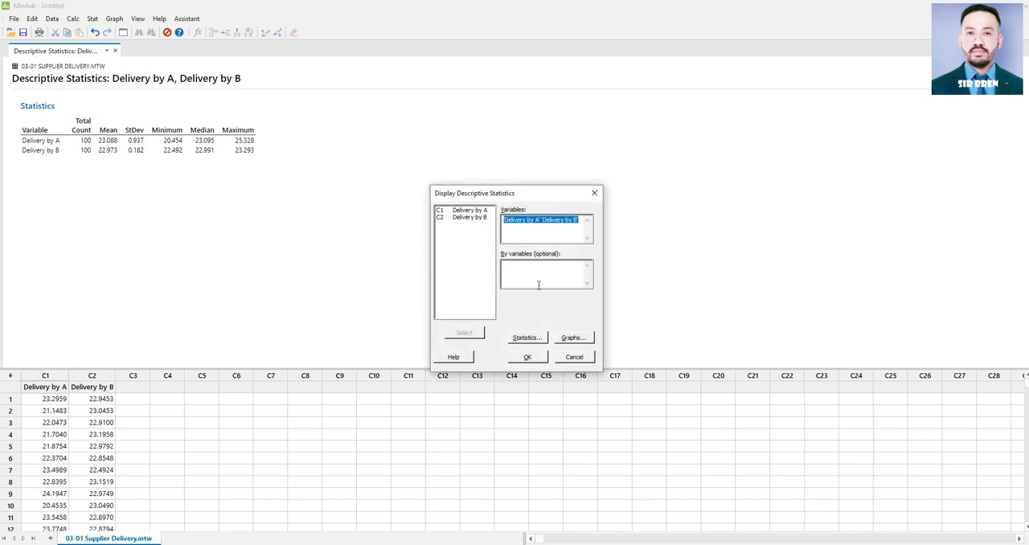
pyautogui.press('BackSpace')
pyautogui.click(470, 219)
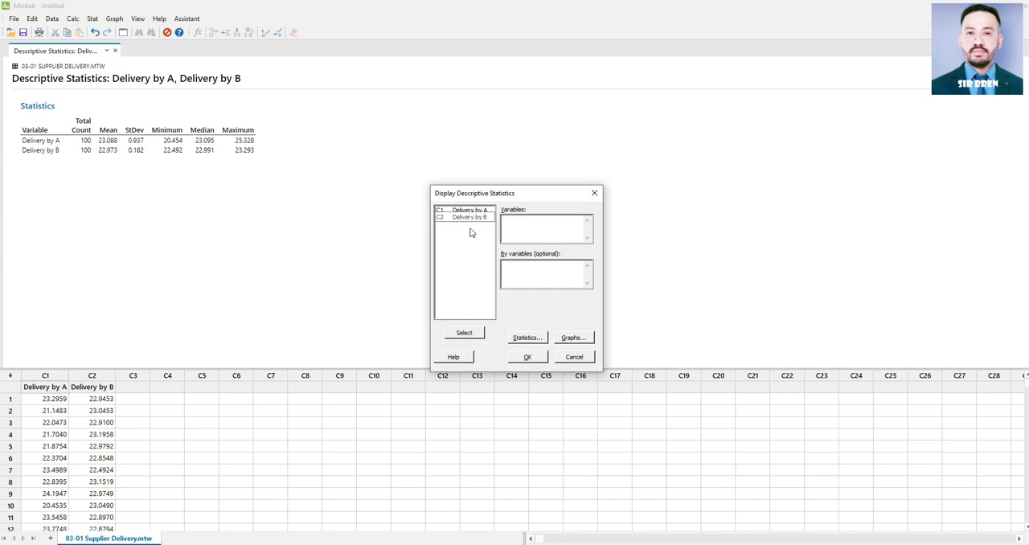
pyautogui.click(466, 335)
pyautogui.click(536, 340)
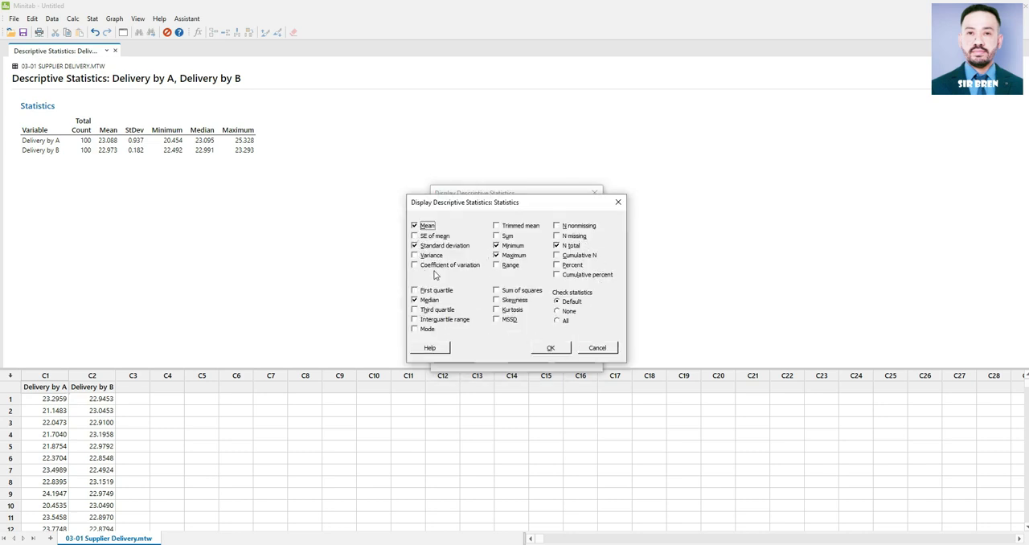
pyautogui.click(551, 348)
pyautogui.click(529, 357)
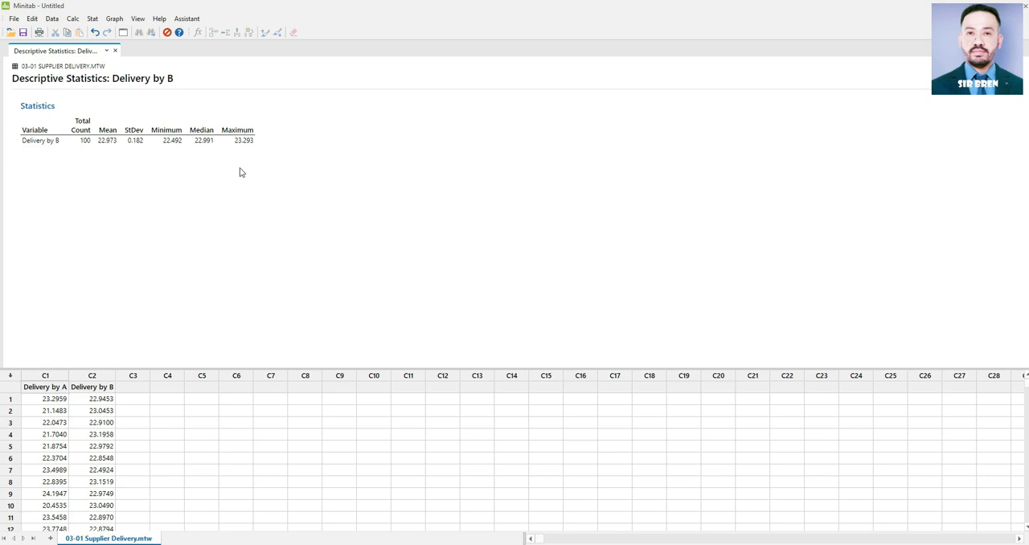
# Step: Rerun the descriptive statistics for both Delivery by A and Delivery by B, adding the histogram of data with normal curve
pyautogui.hotkey('ctrl', 'e')
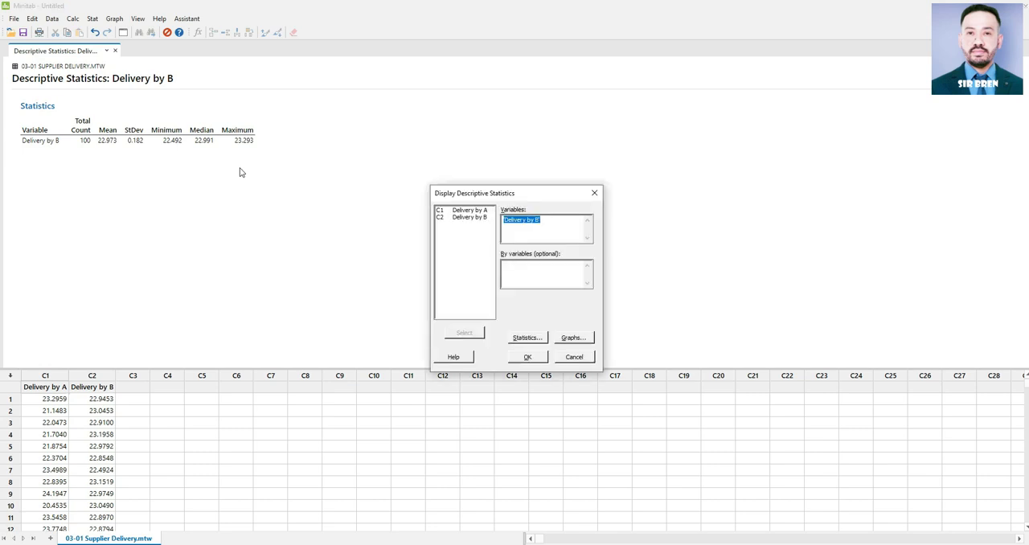
pyautogui.doubleClick(465, 210)
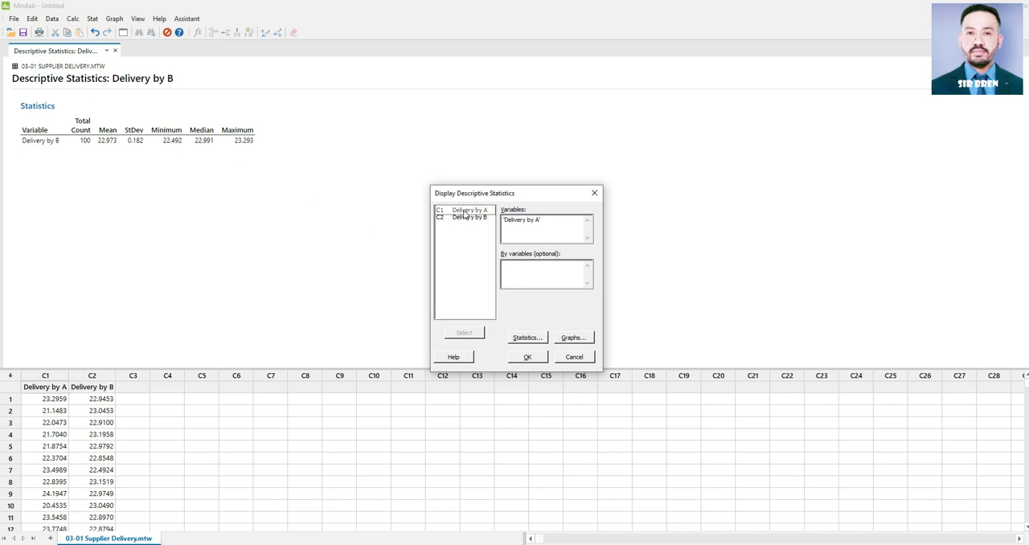
pyautogui.doubleClick(467, 223)
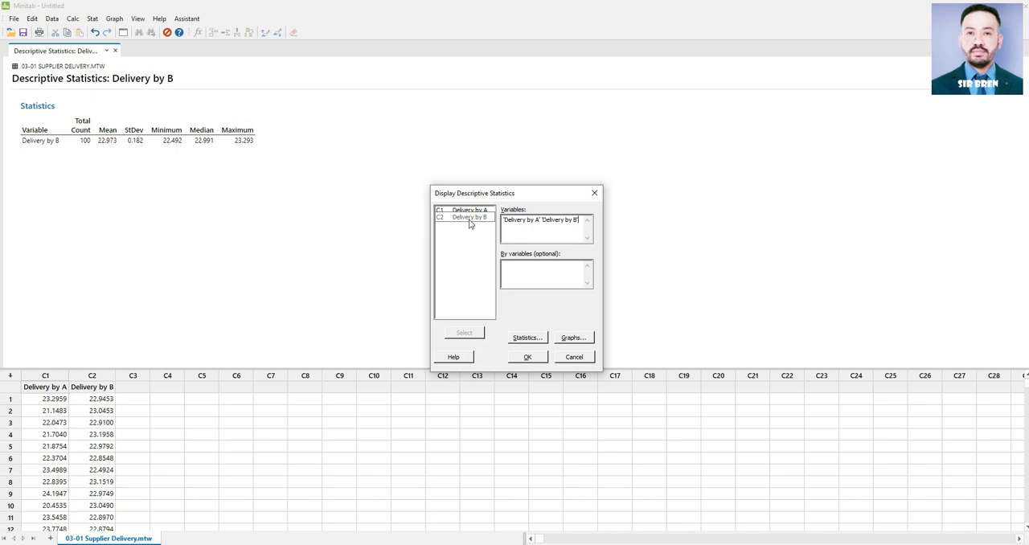
pyautogui.click(574, 339)
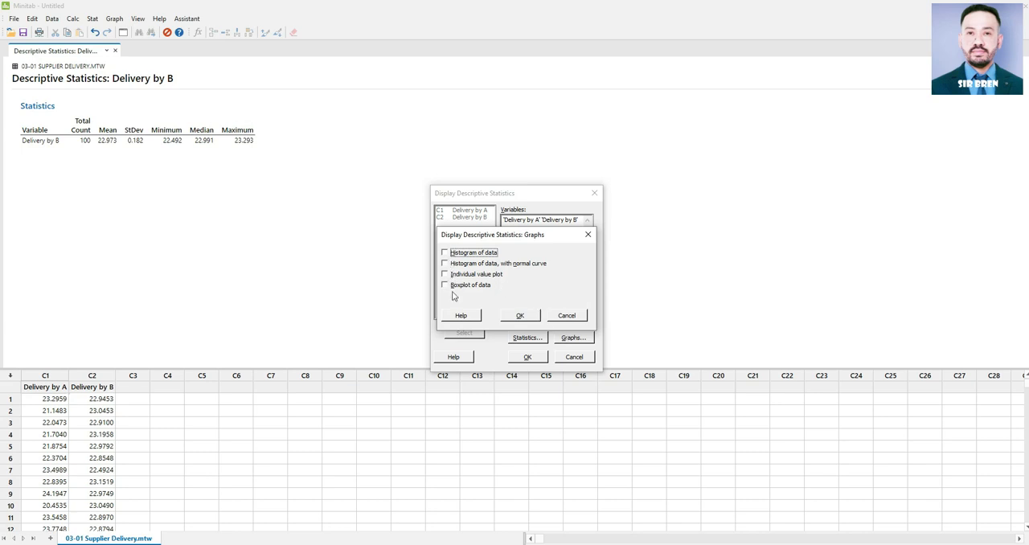
pyautogui.click(447, 265)
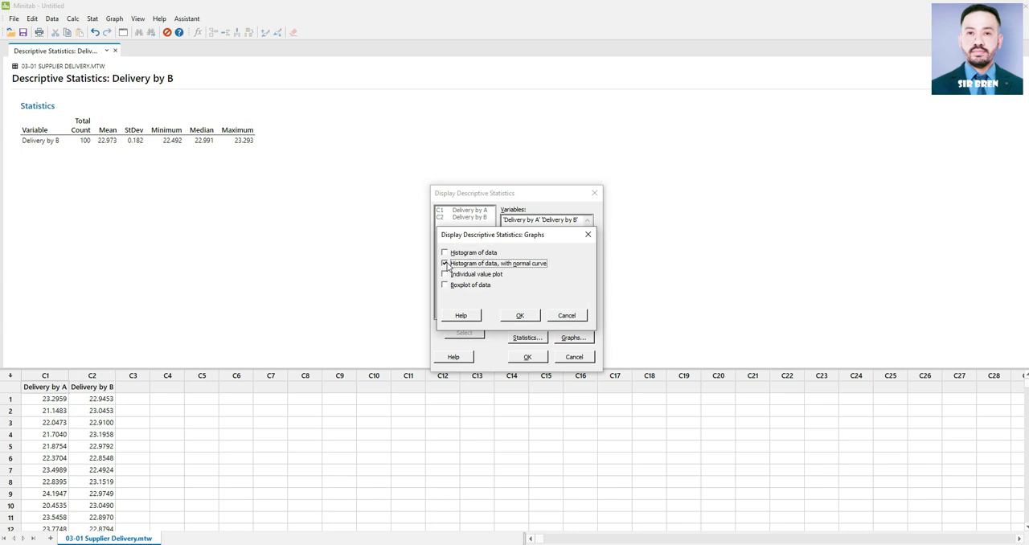
pyautogui.click(520, 315)
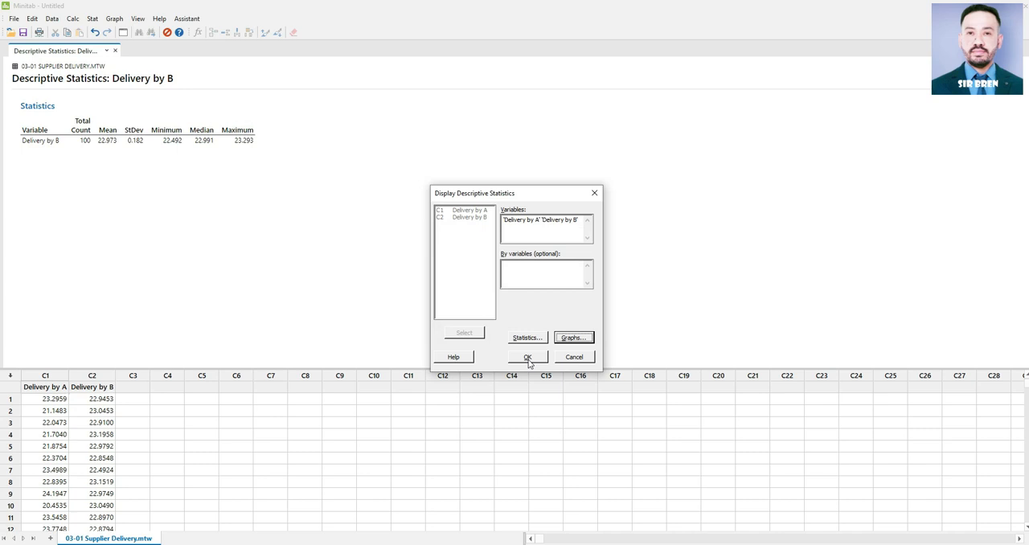
pyautogui.click(528, 358)
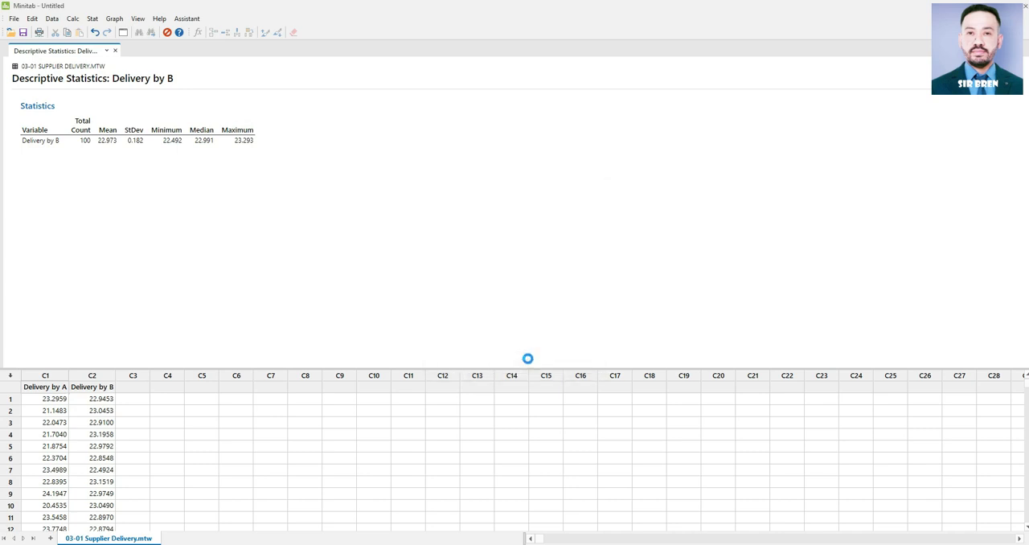